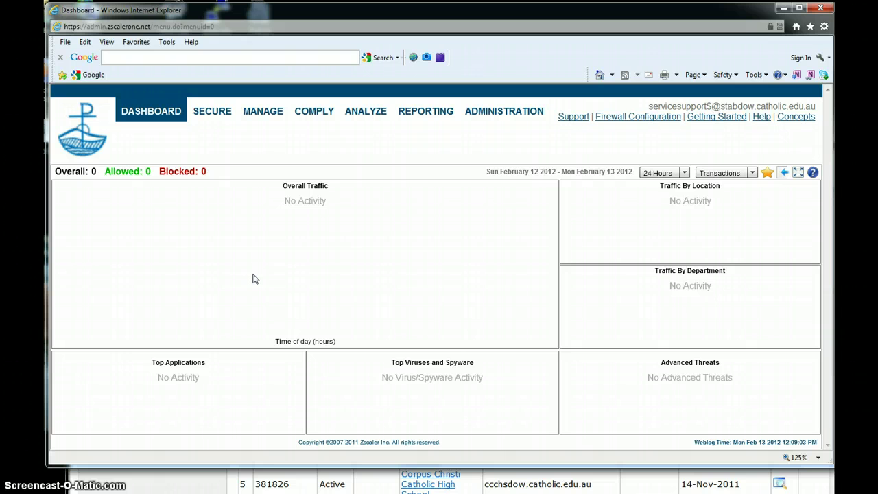
# Review the URL Policy rules, put the policy into edit mode and open rule 6 for editing
pyautogui.click(408, 480)
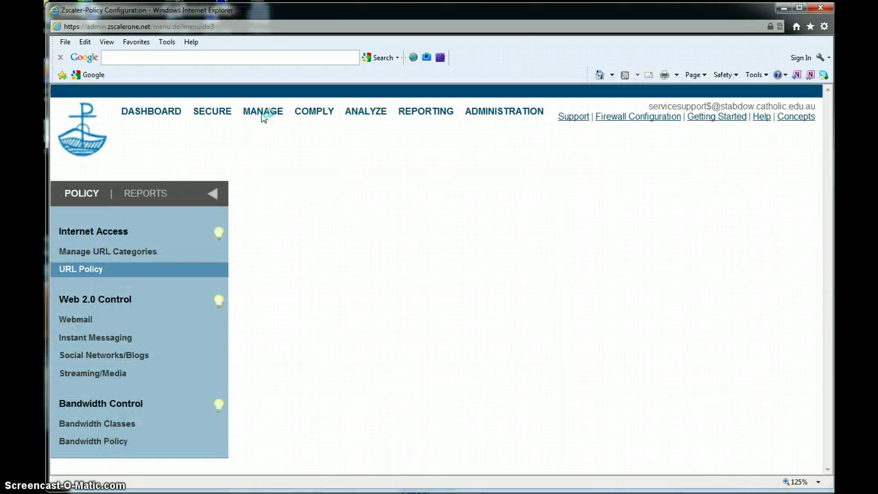
pyautogui.click(98, 273)
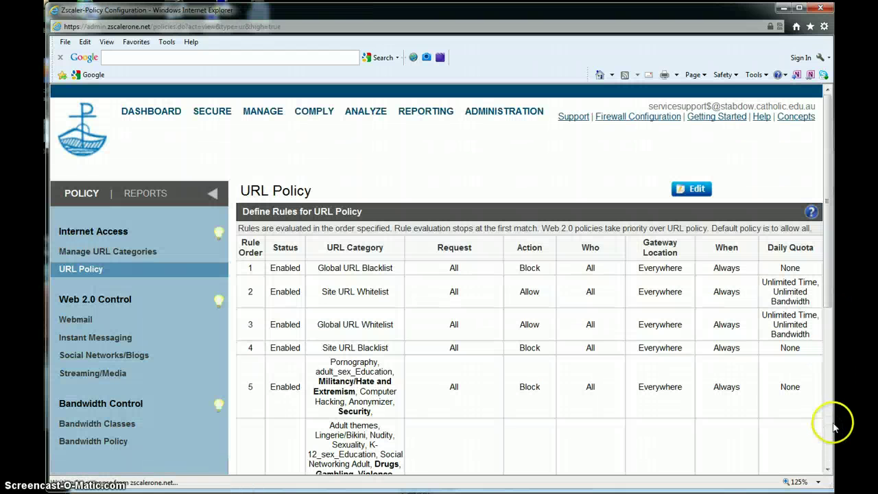
pyautogui.moveTo(828, 299); pyautogui.dragTo(828, 368)
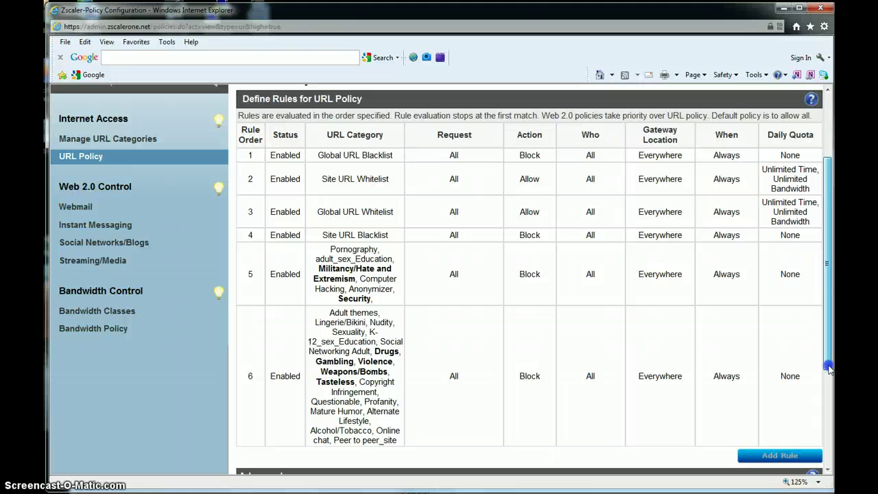
pyautogui.moveTo(828, 220); pyautogui.dragTo(830, 191)
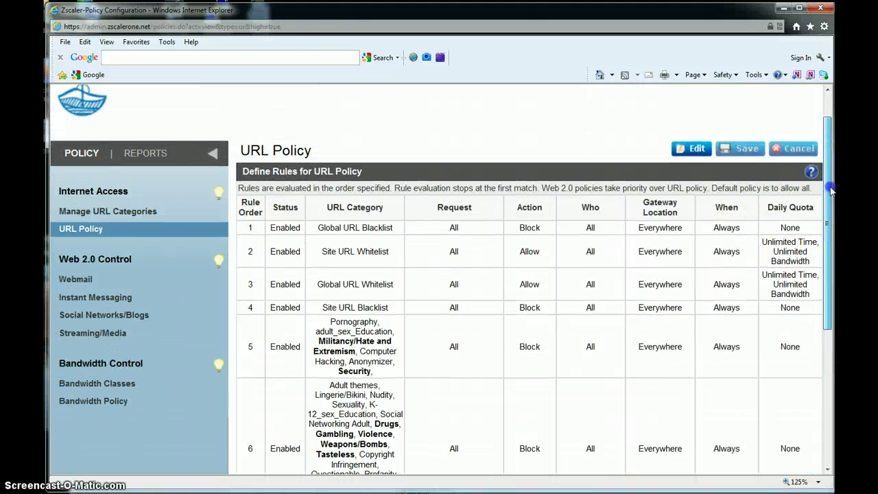
pyautogui.click(696, 148)
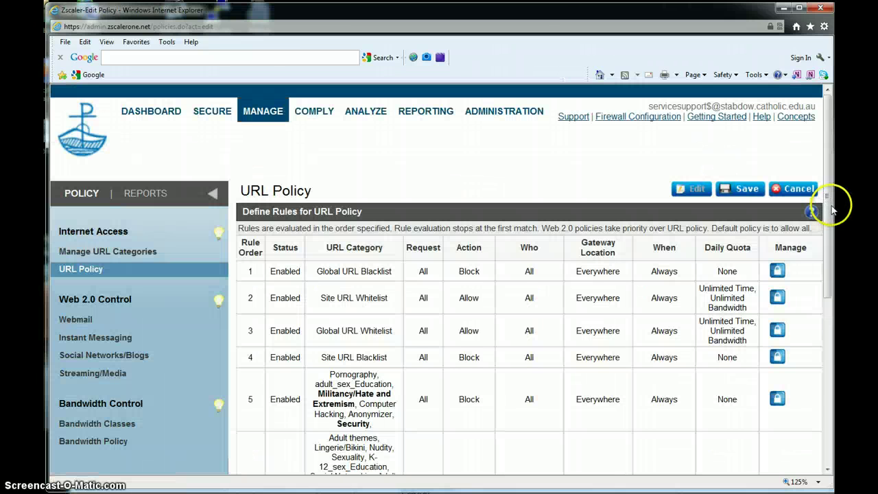
pyautogui.scroll(-3, 831, 209)
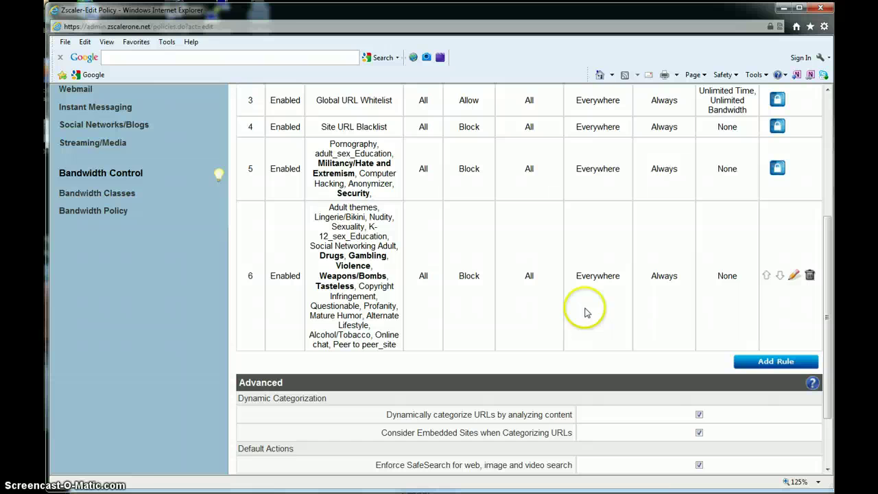
pyautogui.click(794, 277)
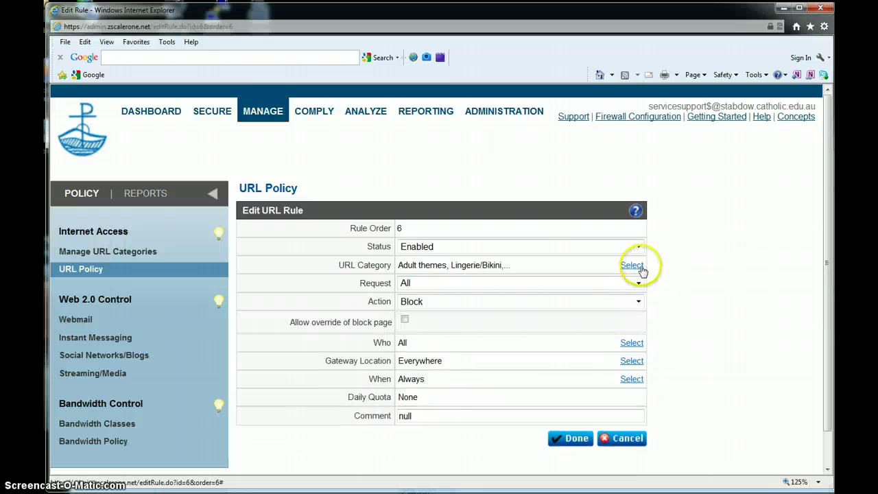
# Check the File host and Shareware download entries under Information Technology in rule 6's URL categories and leave the rule without saving
pyautogui.click(634, 266)
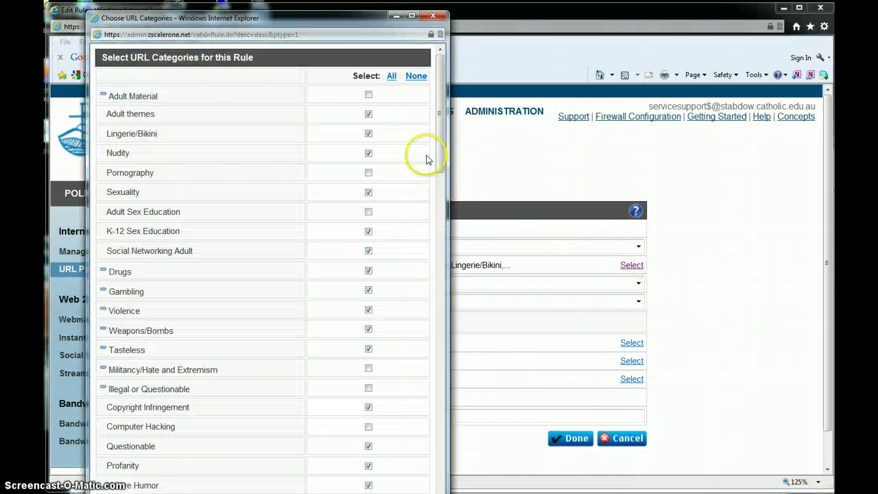
pyautogui.moveTo(440, 165)
pyautogui.mouseDown()
pyautogui.moveTo(452, 395)
pyautogui.moveTo(435, 390)
pyautogui.mouseUp()
pyautogui.click(103, 409)
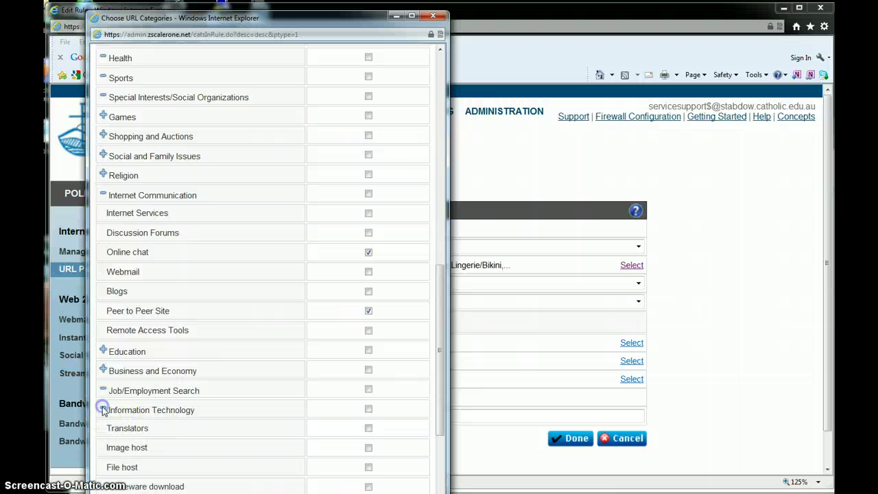
pyautogui.moveTo(439, 341); pyautogui.dragTo(439, 396)
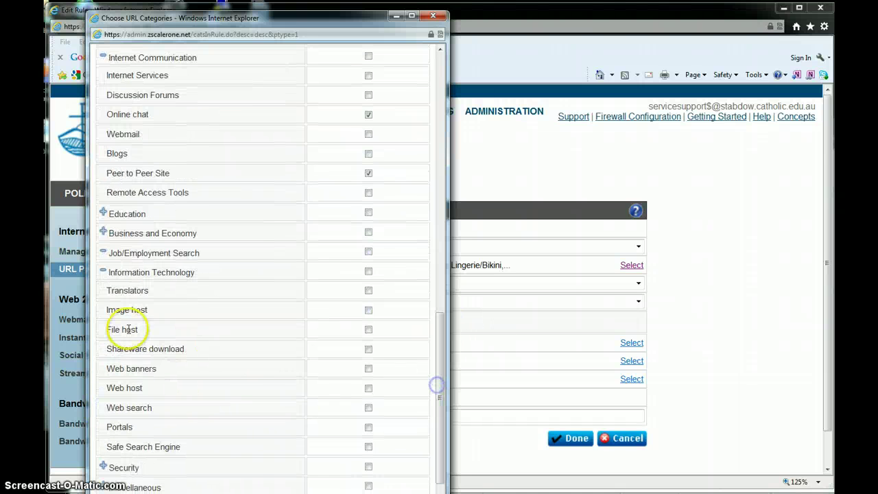
pyautogui.click(369, 329)
pyautogui.click(368, 348)
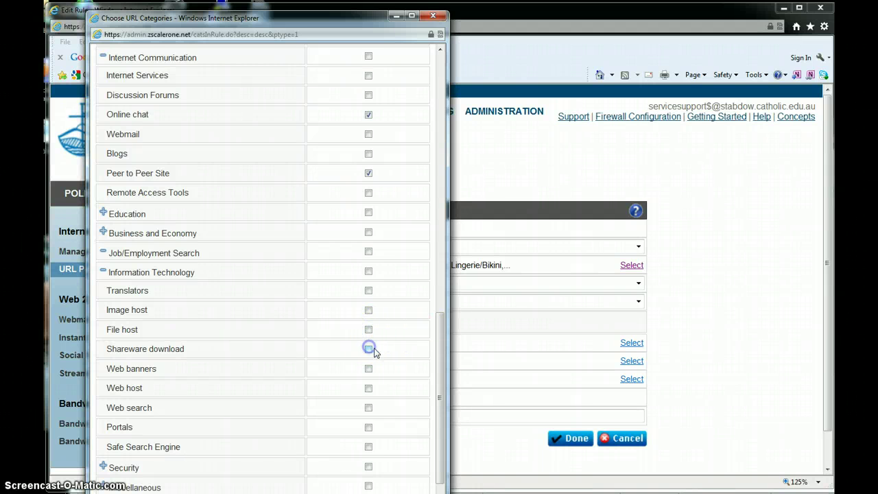
pyautogui.moveTo(439, 372); pyautogui.dragTo(427, 464)
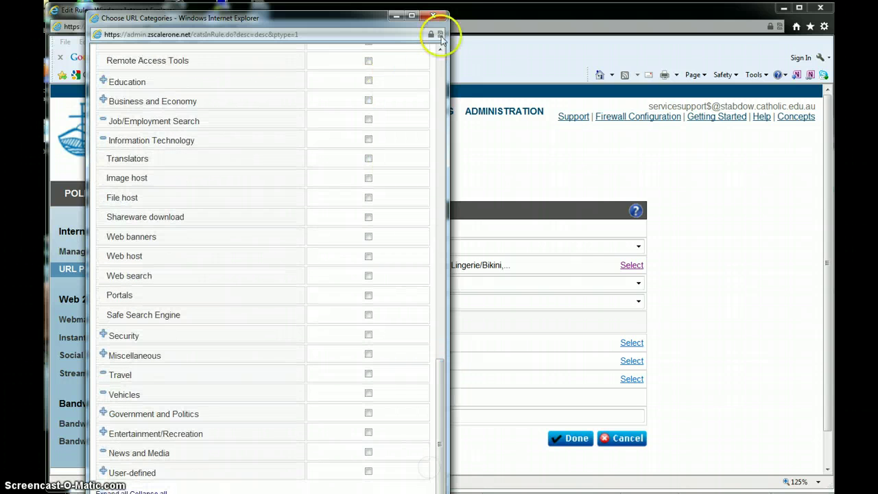
pyautogui.moveTo(353, 22); pyautogui.dragTo(349, 0)
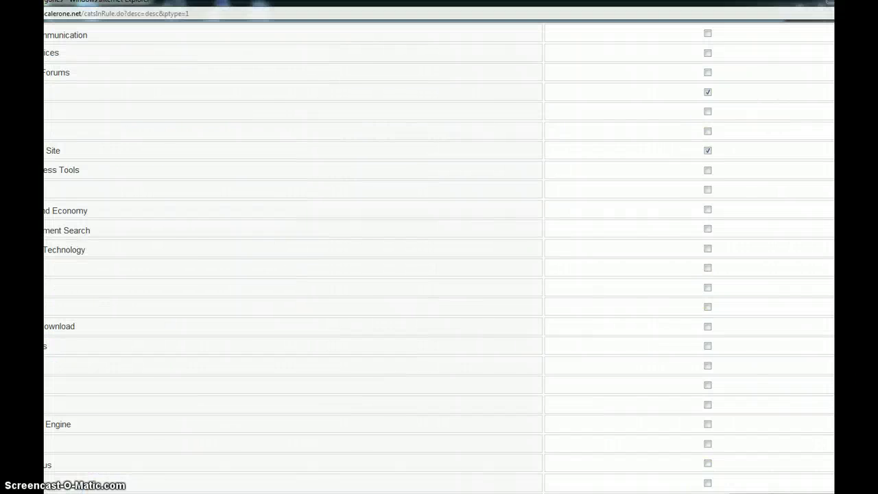
pyautogui.doubleClick(349, 1)
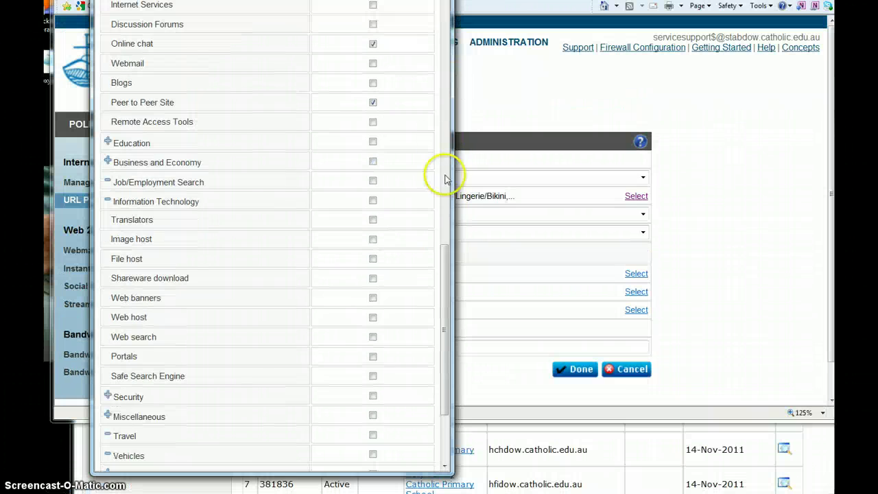
pyautogui.moveTo(444, 261); pyautogui.dragTo(439, 386)
pyautogui.click(406, 451)
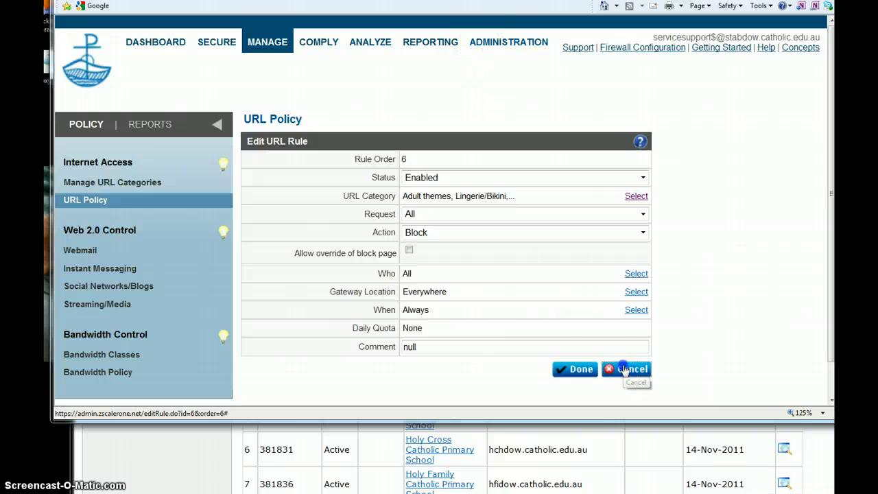
# Open the organization's Internet Gateways & SSL settings in edit mode
pyautogui.click(497, 43)
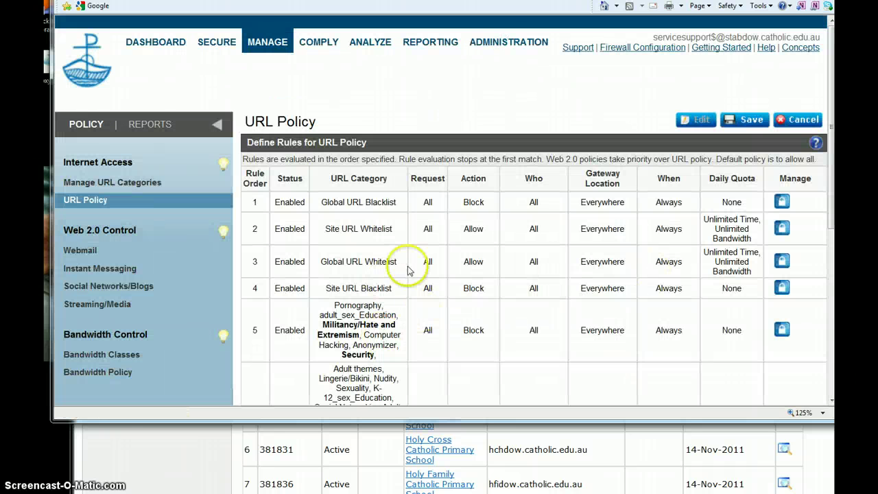
pyautogui.click(504, 43)
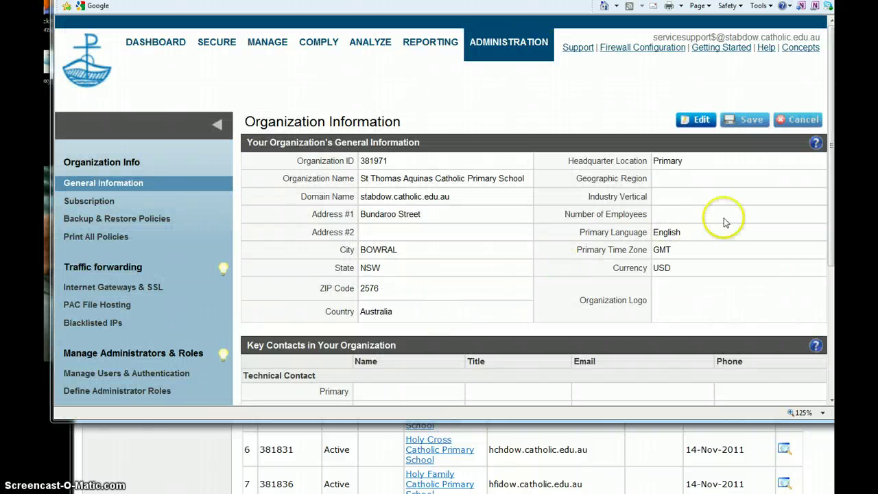
pyautogui.moveTo(831, 272); pyautogui.dragTo(831, 292)
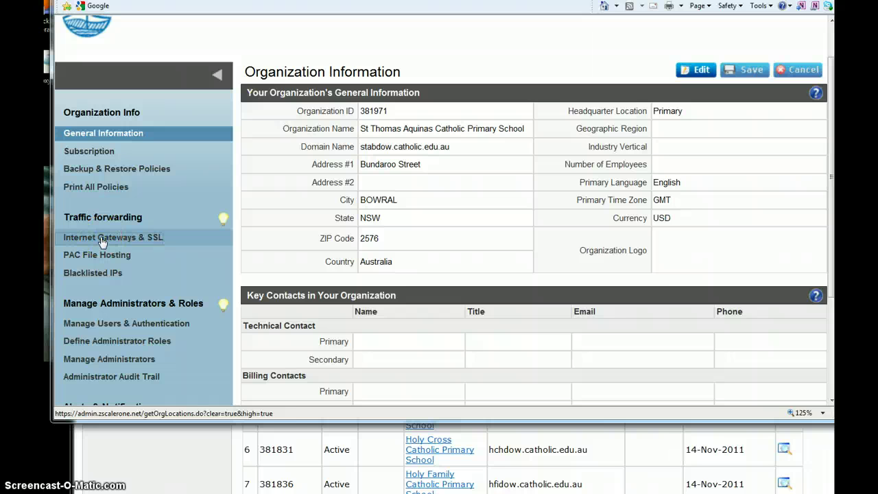
pyautogui.click(102, 238)
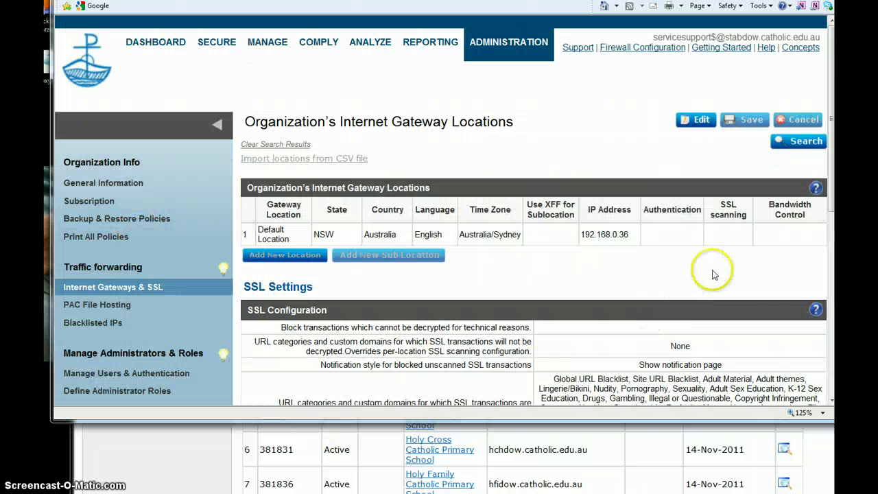
pyautogui.click(700, 122)
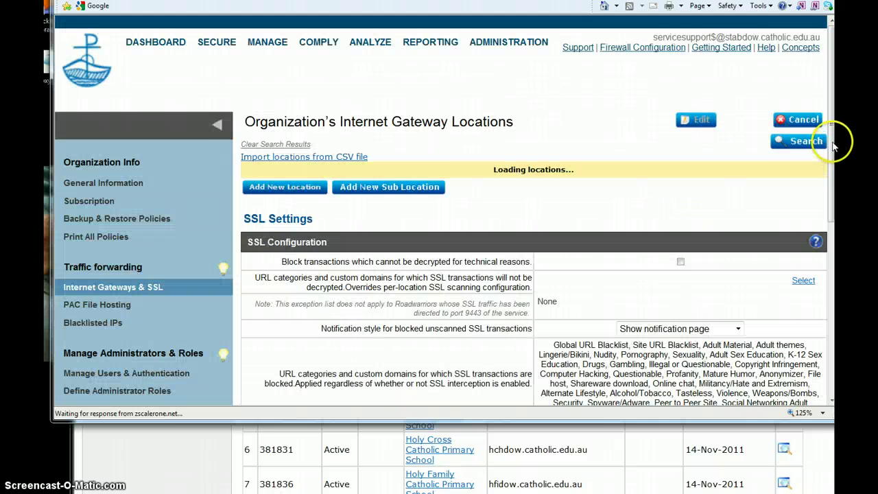
pyautogui.click(828, 168)
pyautogui.scroll(-3, 828, 168)
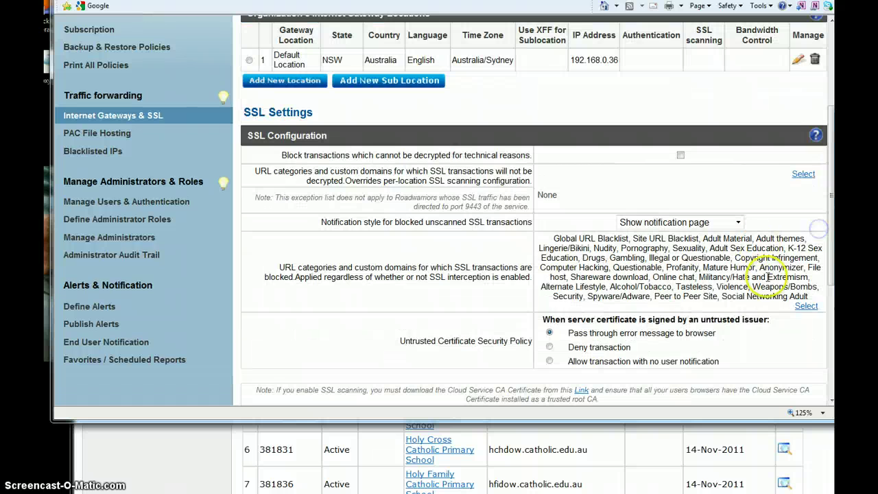
# Clear File host and Shareware download from the URL categories whose SSL transactions are blocked, and accept the selection
pyautogui.click(806, 306)
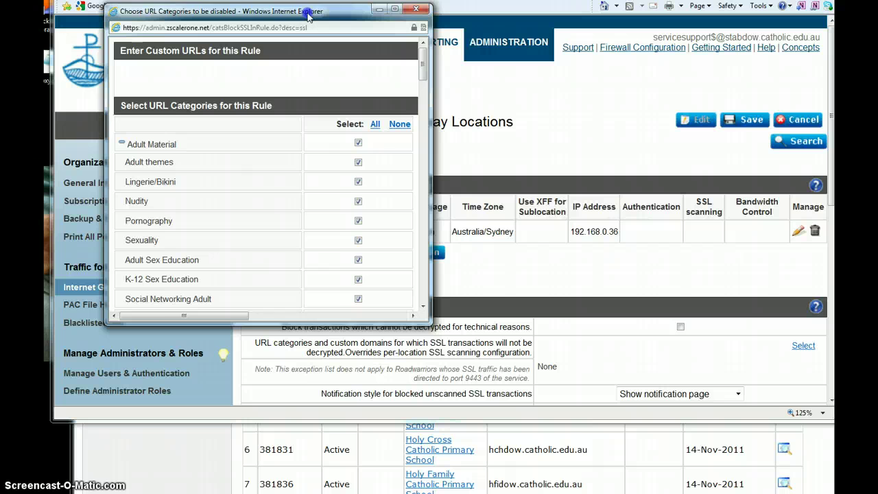
pyautogui.moveTo(430, 318); pyautogui.dragTo(412, 455)
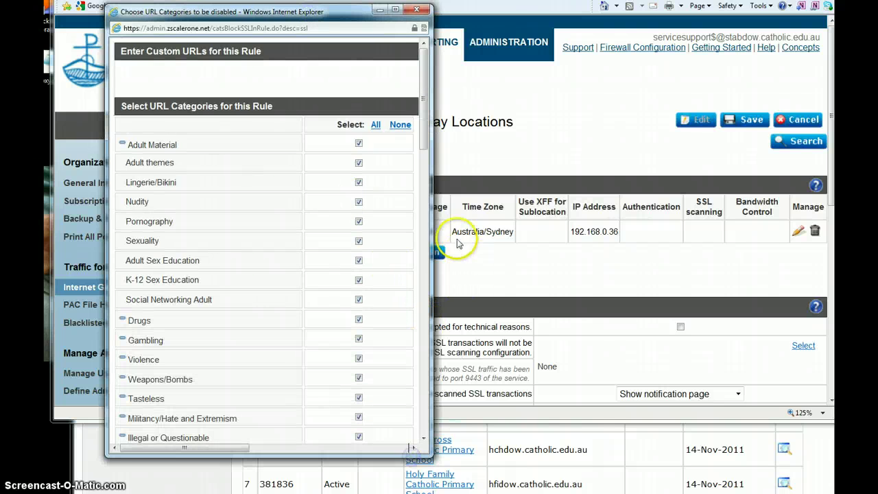
pyautogui.moveTo(424, 136); pyautogui.dragTo(426, 275)
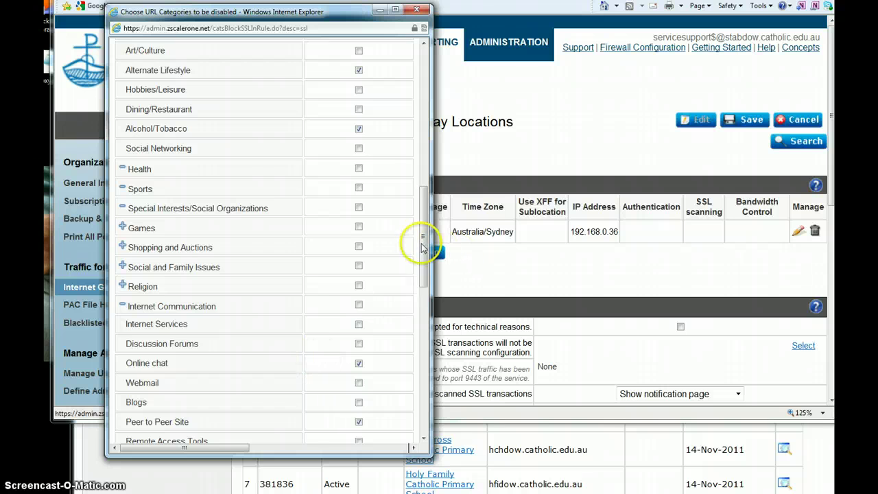
pyautogui.moveTo(420, 247); pyautogui.dragTo(412, 340)
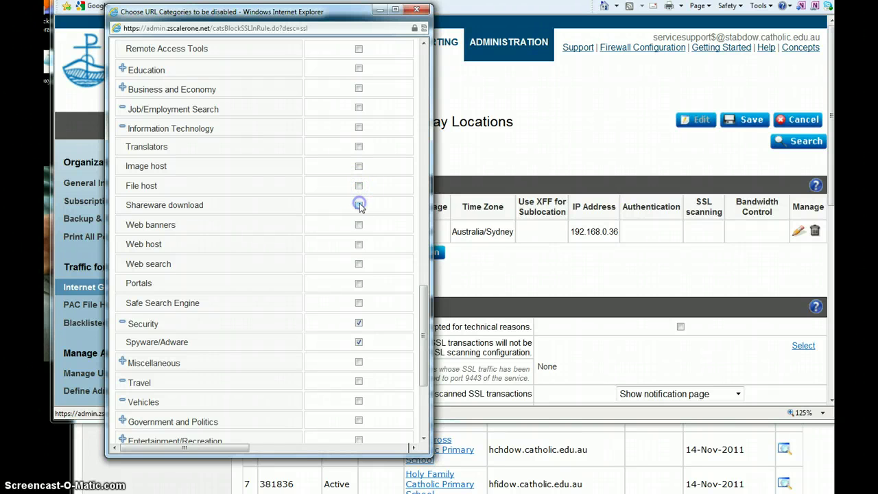
pyautogui.moveTo(422, 298); pyautogui.dragTo(421, 404)
pyautogui.click(393, 157)
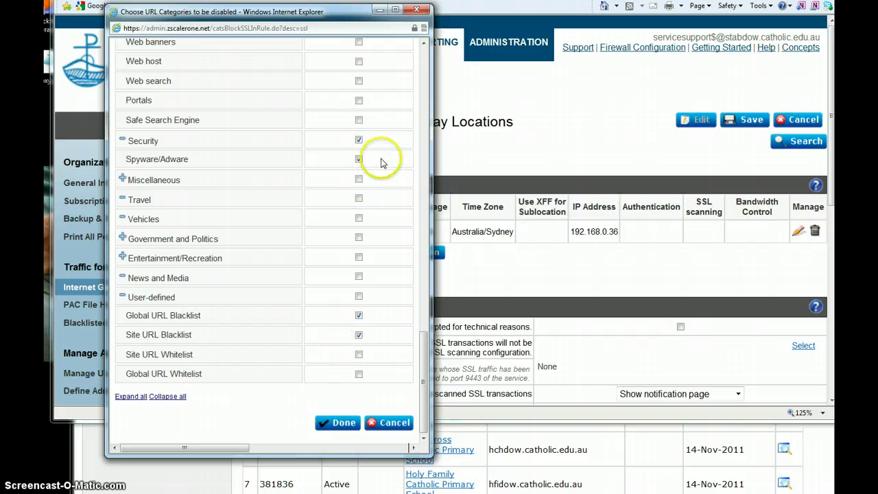
pyautogui.moveTo(422, 332); pyautogui.dragTo(421, 295)
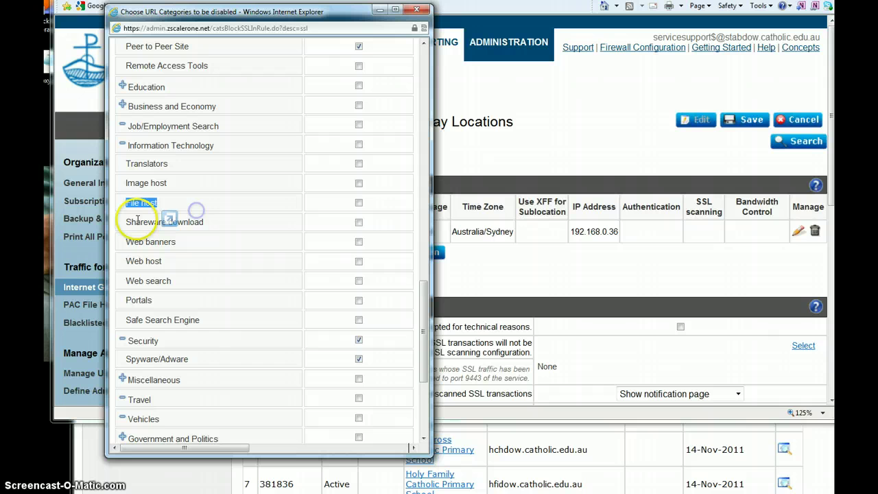
pyautogui.tripleClick(172, 221)
pyautogui.scroll(-5, 421, 317)
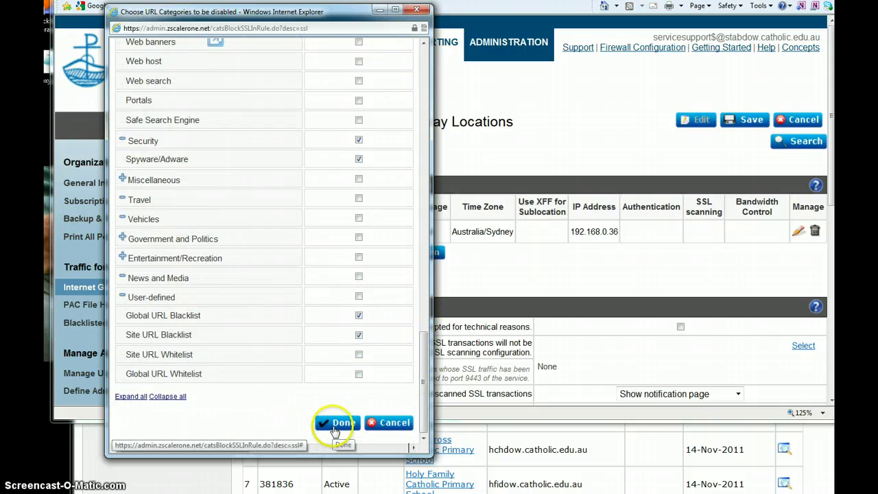
pyautogui.click(338, 423)
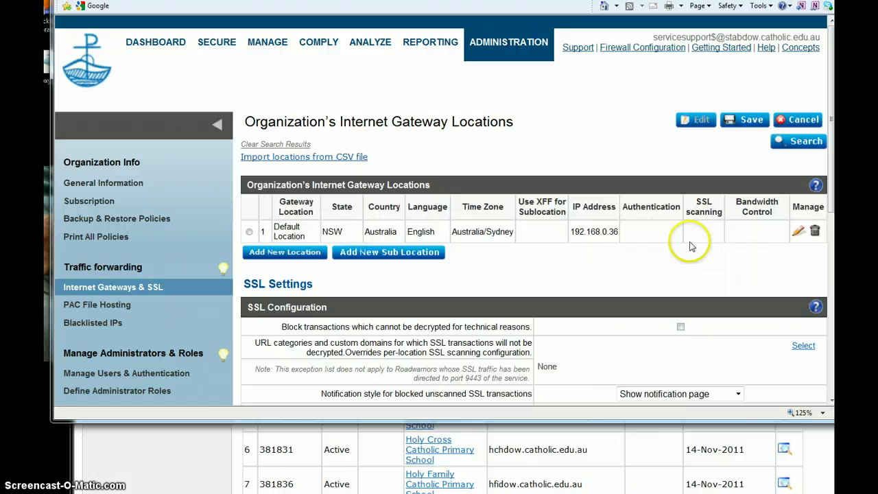
# Save the gateway and SSL settings and activate the changes on all gateways
pyautogui.click(749, 122)
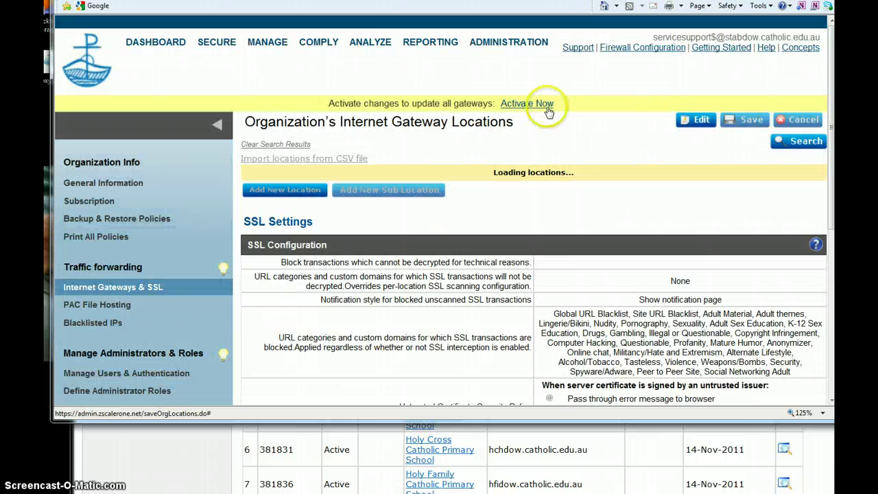
pyautogui.click(543, 104)
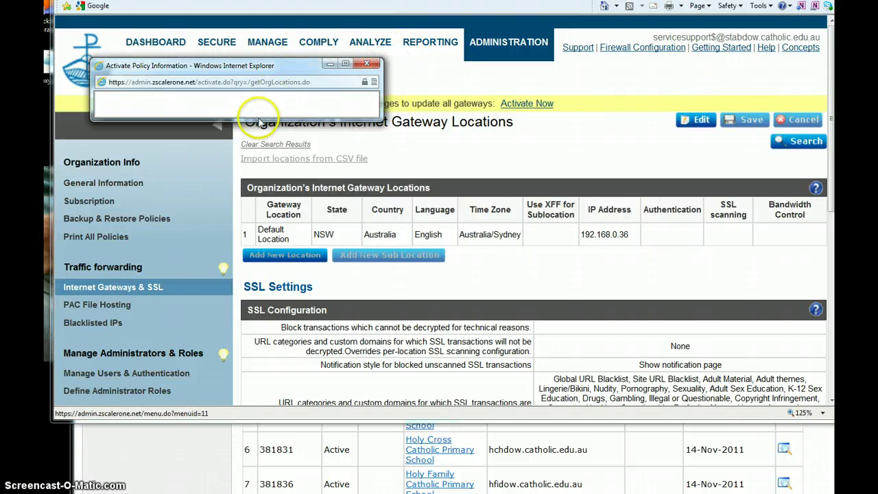
pyautogui.click(224, 190)
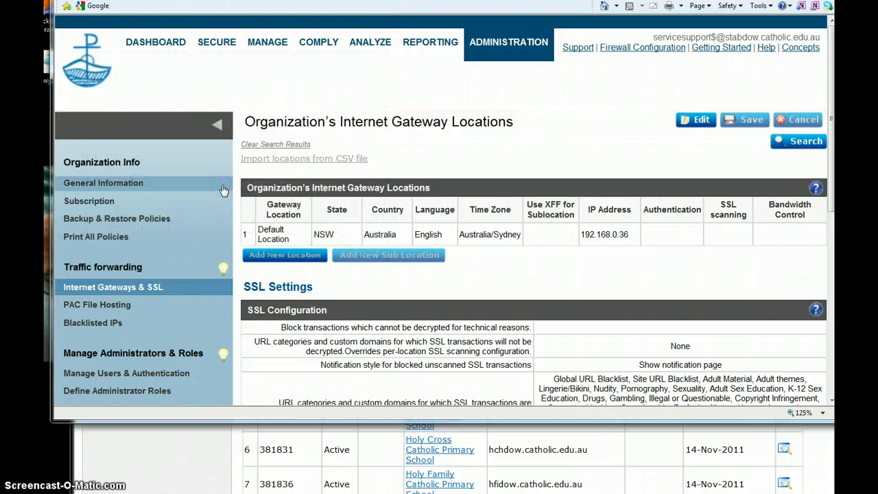